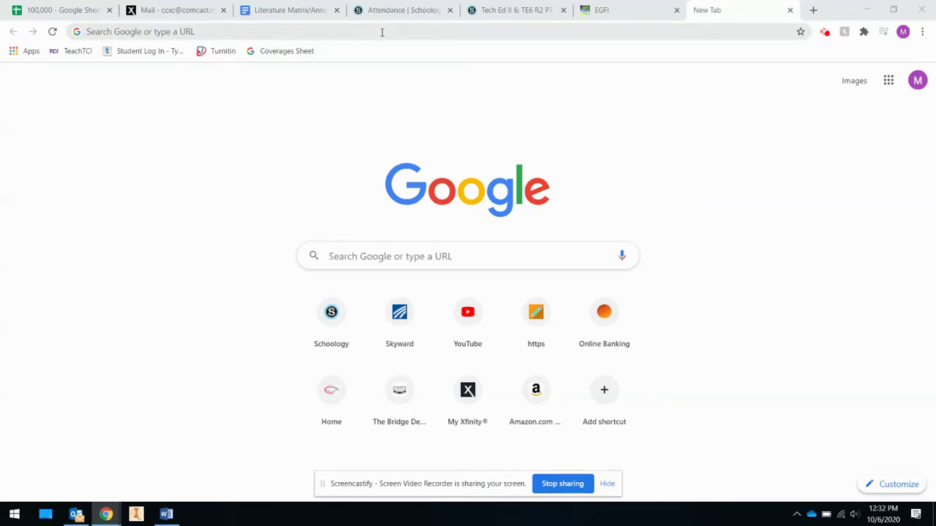
Search Google for 'bridge designer 2016' from the address bar
left_click(382, 32)
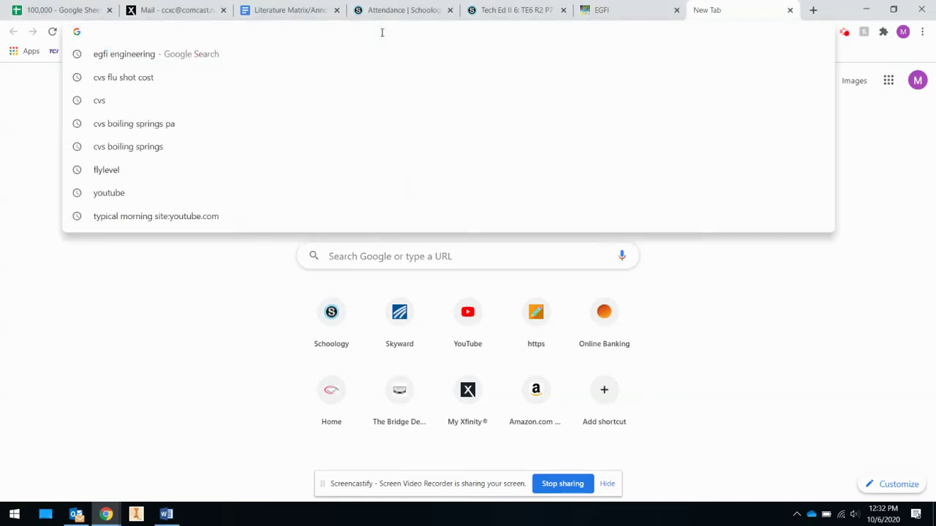
type("bridge")
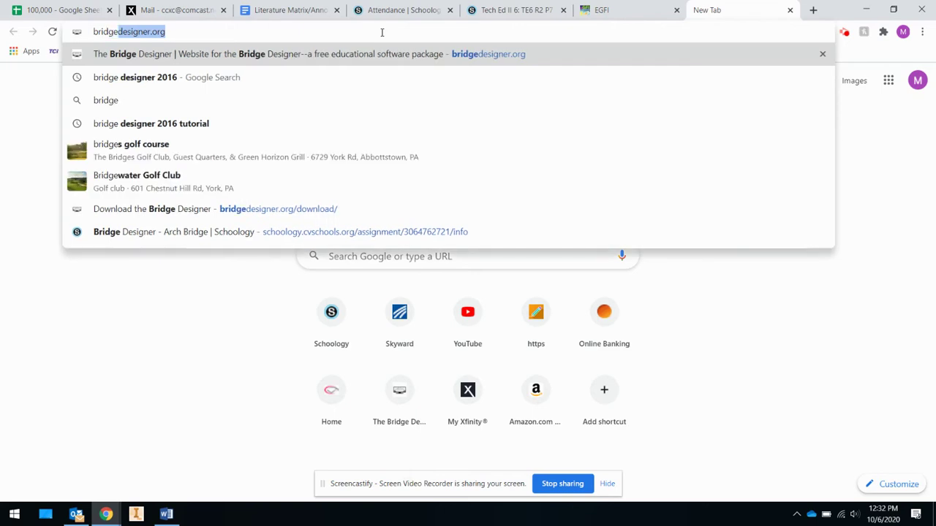
type(" be")
key("BackSpace")
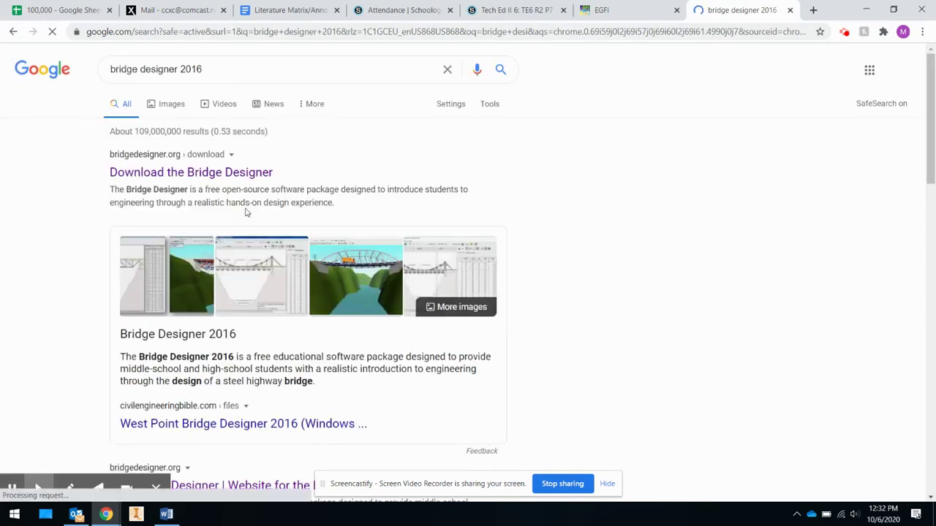
Follow the 'Download the Bridge Designer' result to start the setupbdv16j.exe download
left_click(202, 172)
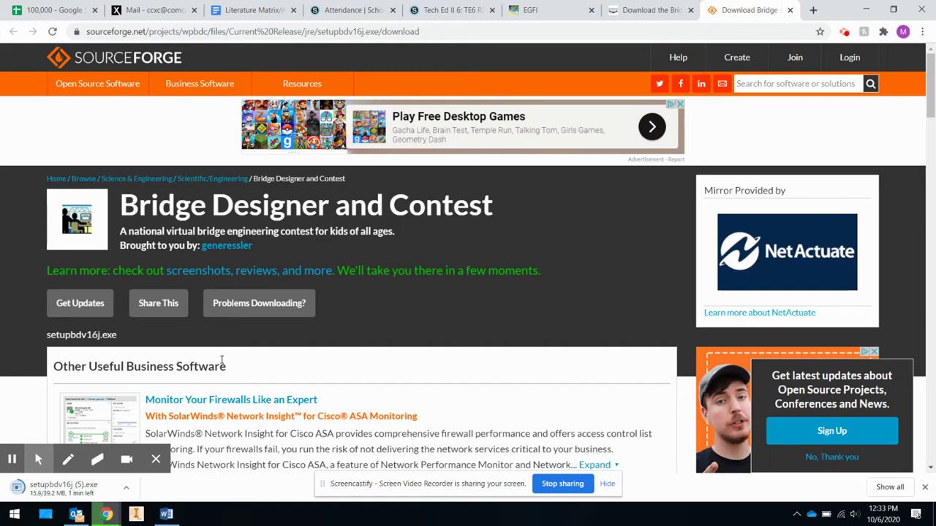
Check the finished setupbdv16j.exe download, then close the SourceForge 'Download Bridge' tab
left_click(66, 468)
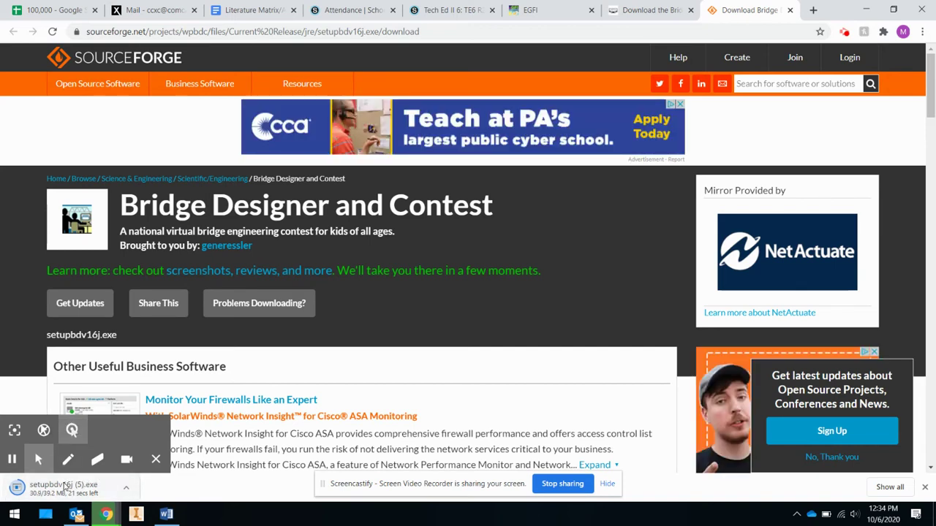
left_click(634, 10)
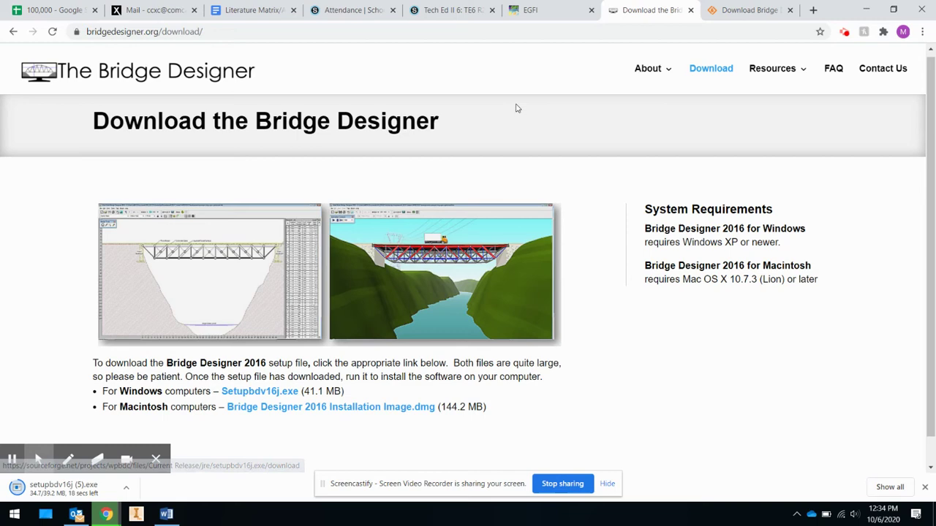
left_click(720, 12)
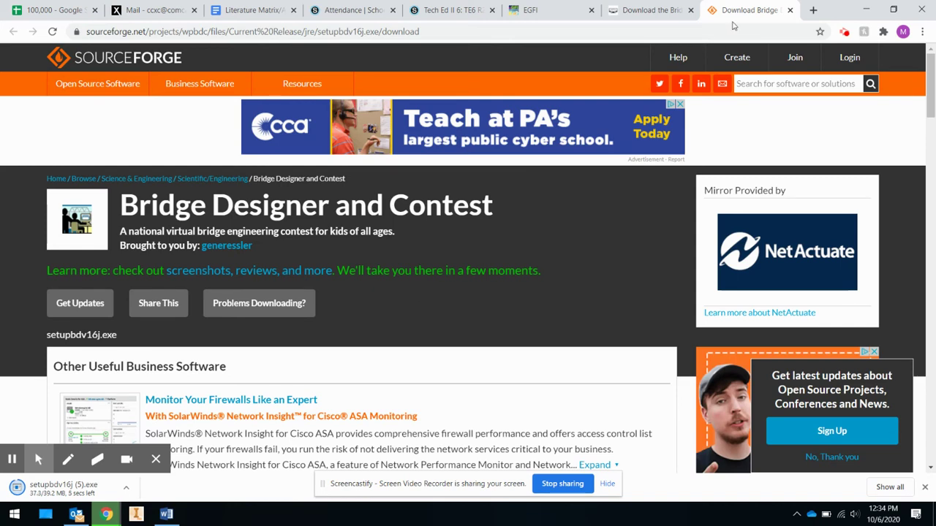
left_click(789, 10)
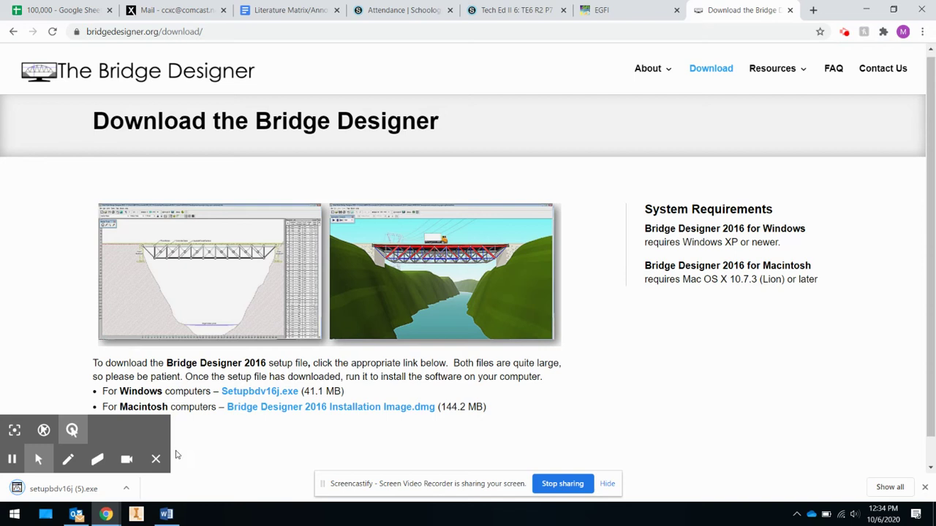
Run setupbdv16j.exe through the licence, components, all-users and default-folder pages, then cancel
left_click(68, 488)
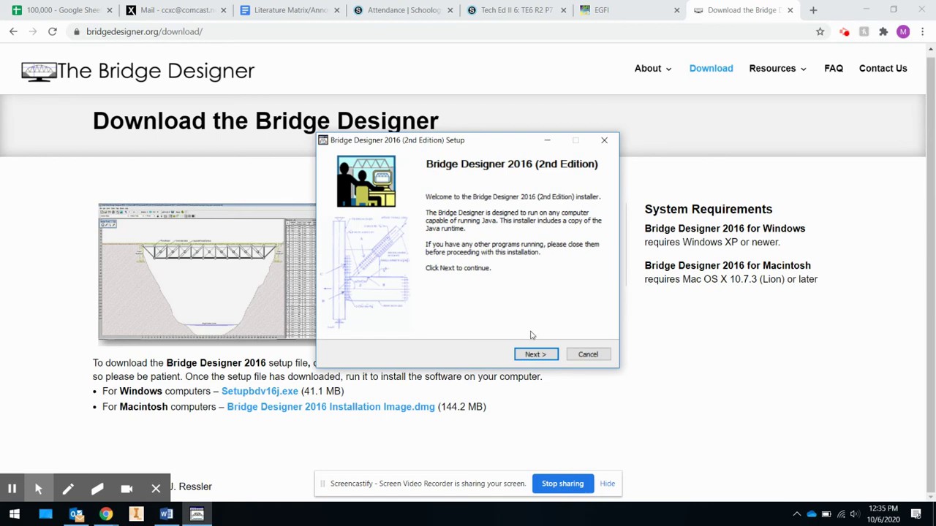
left_click(535, 355)
left_click(535, 354)
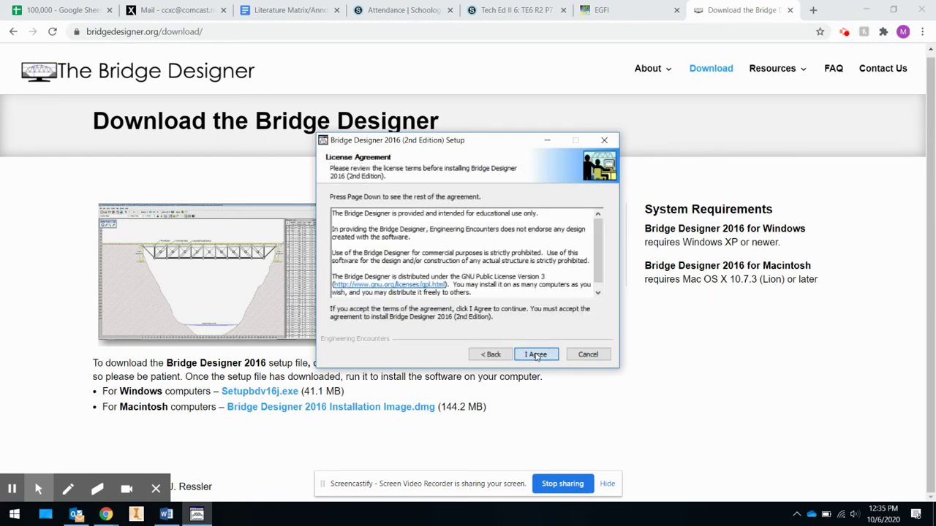
left_click(535, 356)
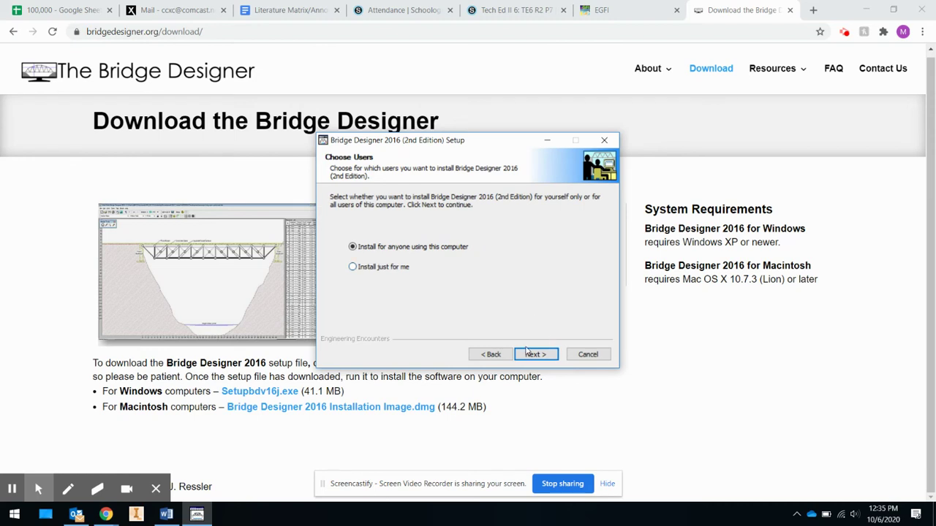
left_click(528, 354)
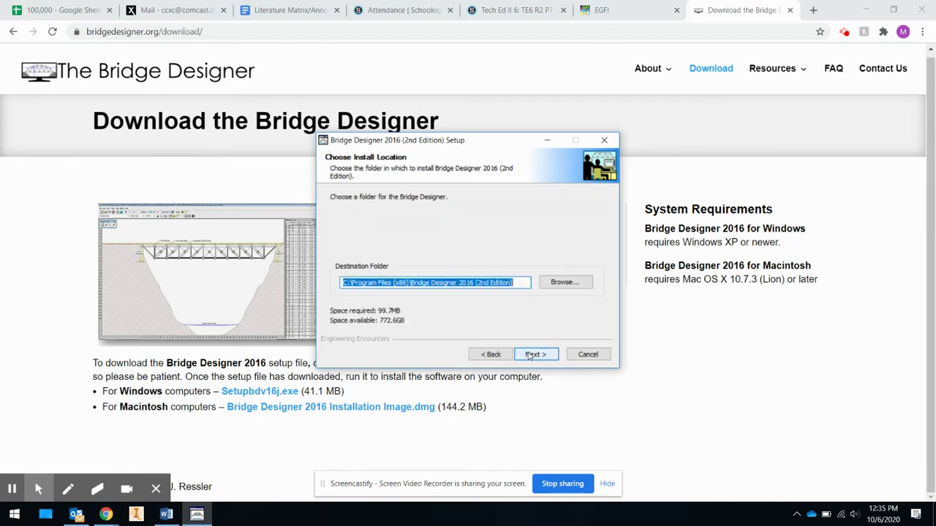
left_click(529, 355)
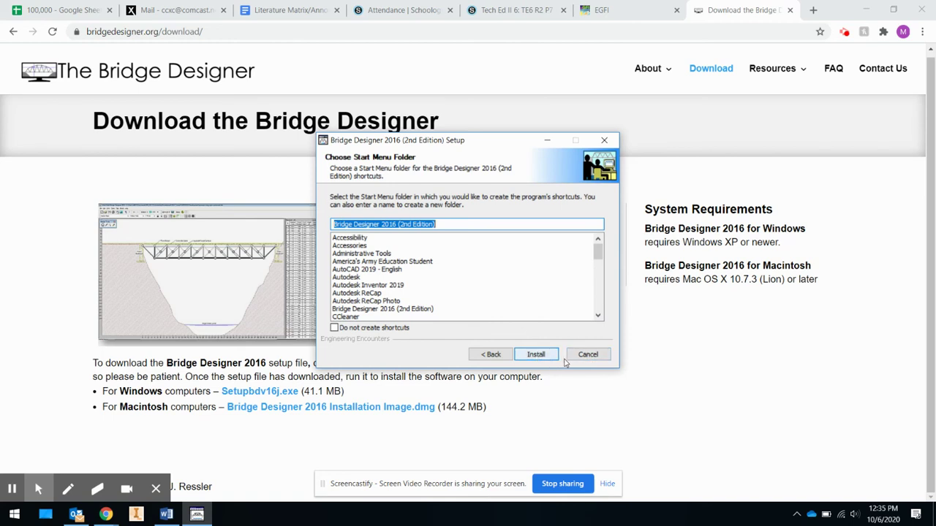
left_click(586, 355)
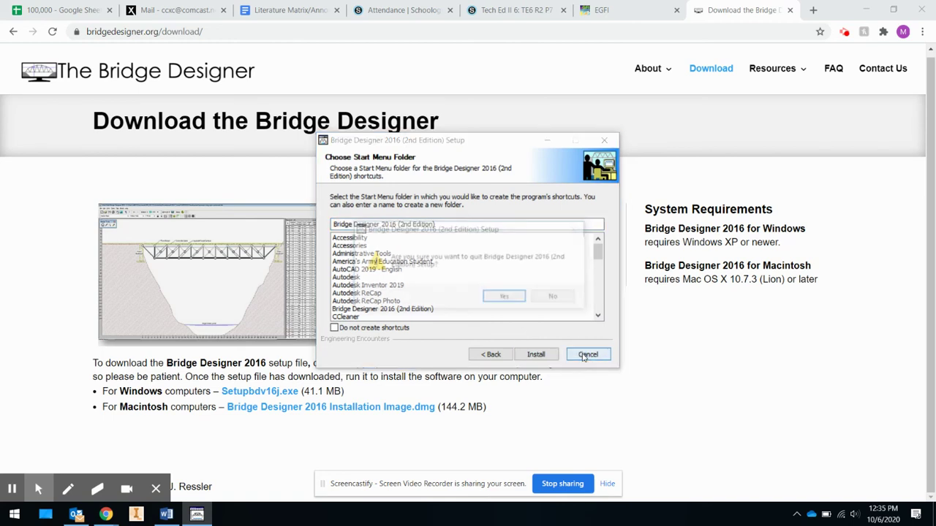
Quit the setup, then search Start for 'brid' and launch Bridge Designer 2016 (2nd Edition)
left_click(521, 296)
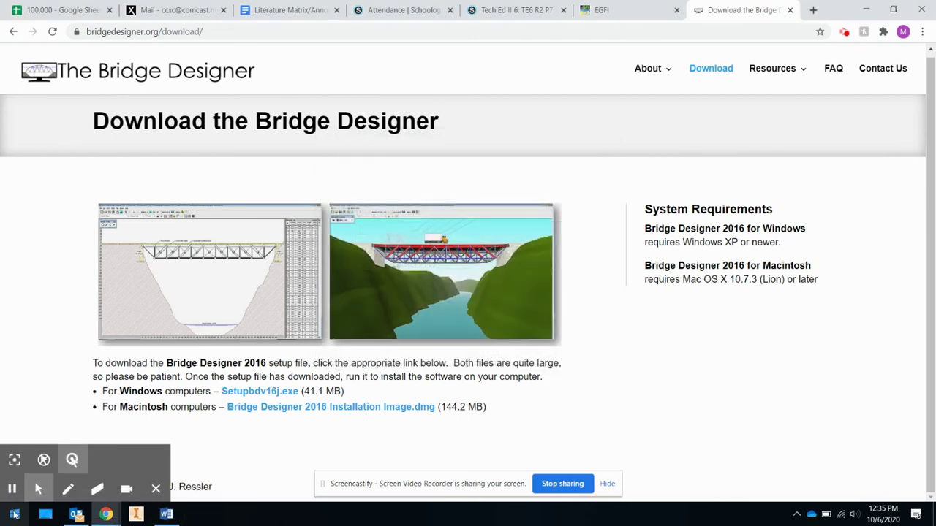
left_click(14, 513)
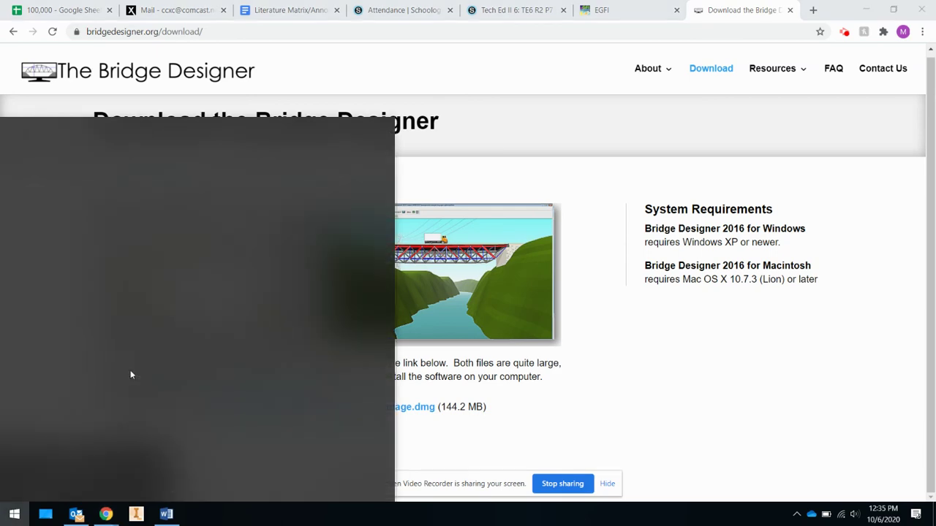
key("Escape")
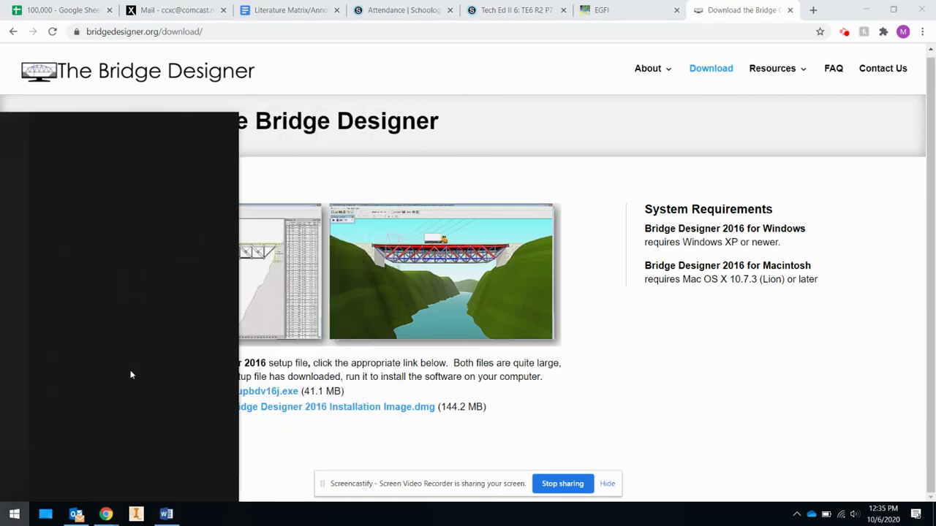
type("brid")
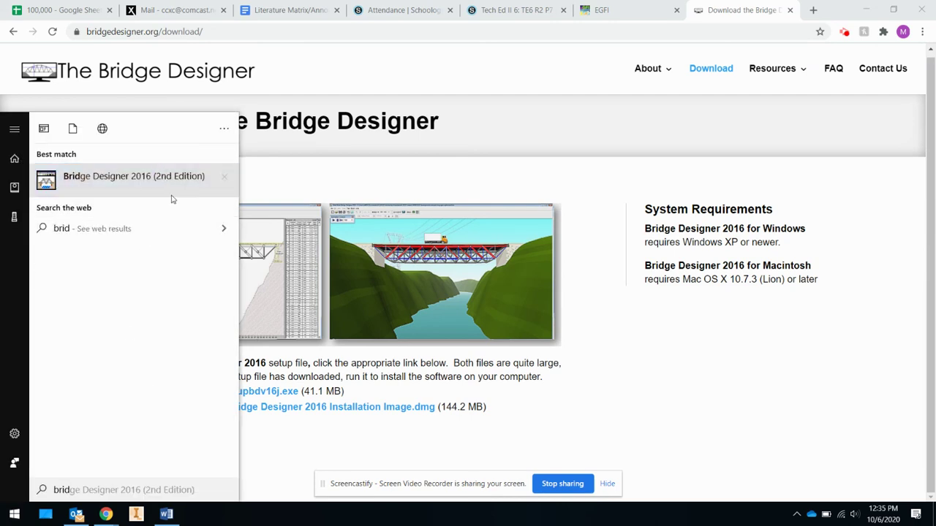
key("Return")
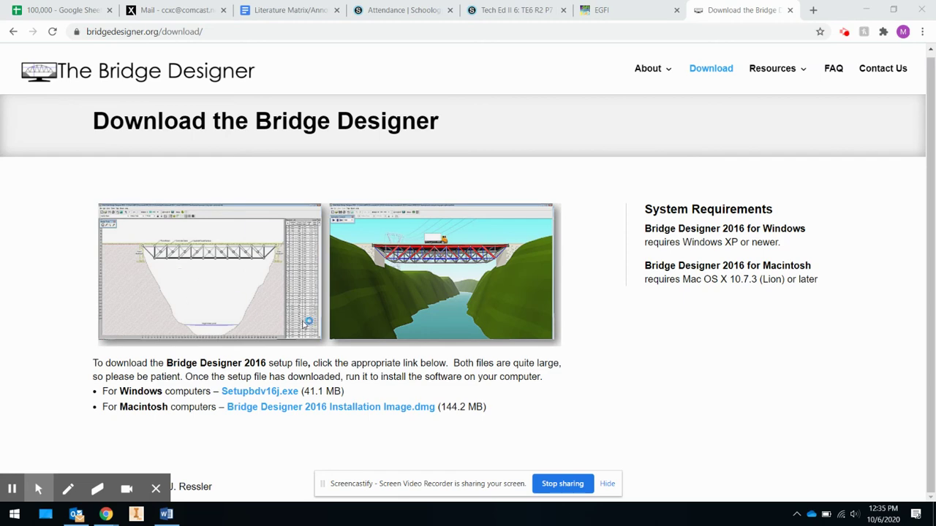